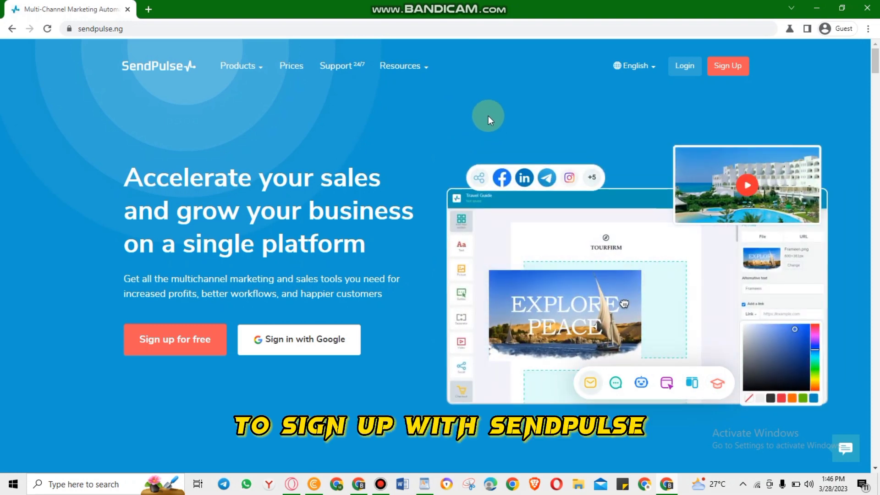
Step: Leave the Sign Up form and close the guest window to reach the Email Marketing dashboard
click(727, 68)
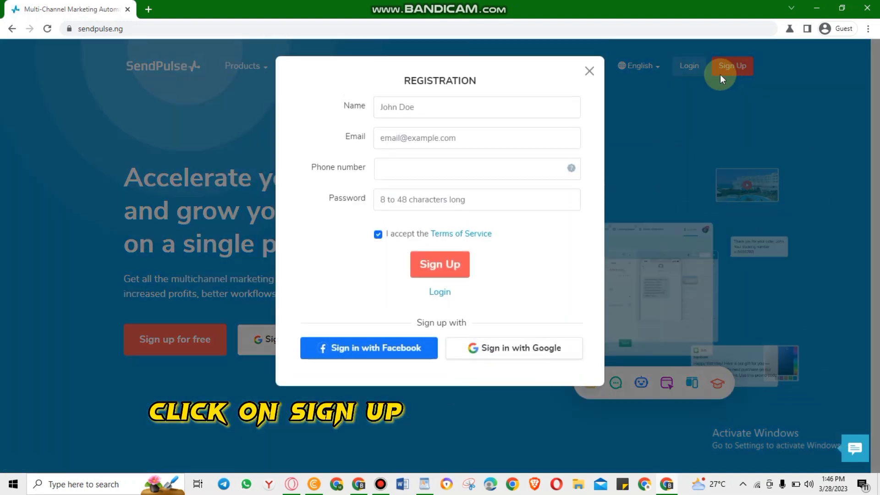
click(454, 107)
click(442, 141)
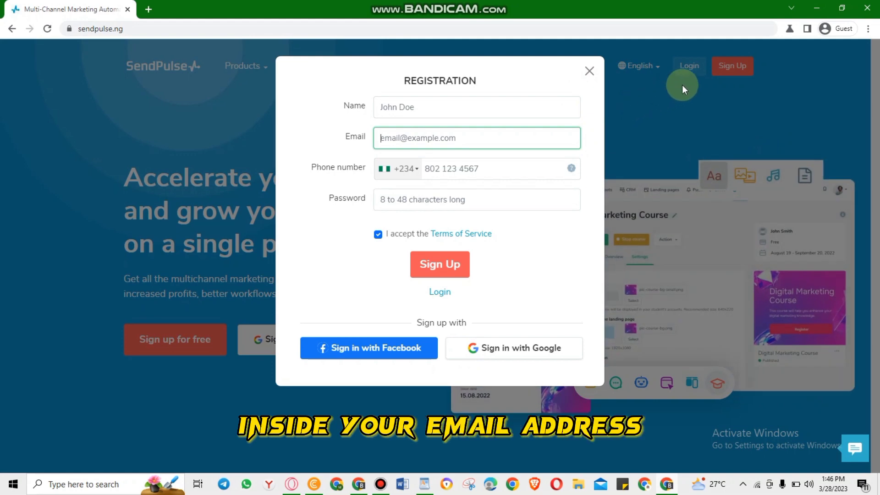
click(867, 7)
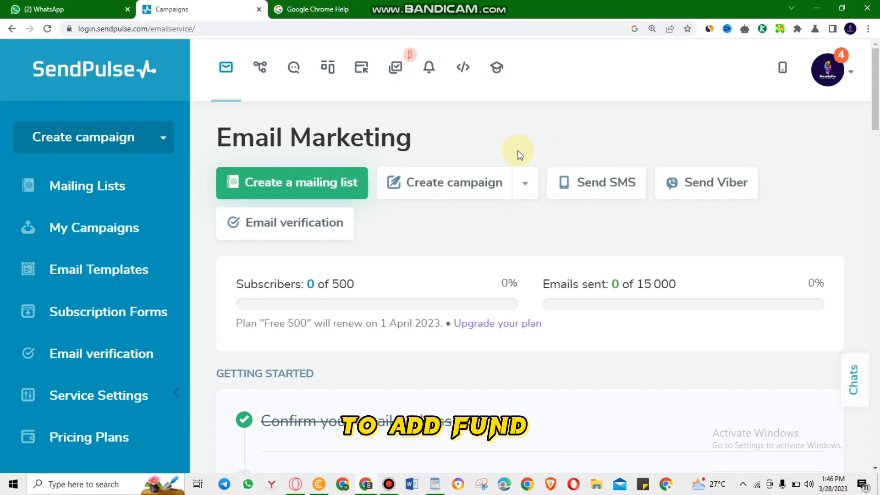
Step: From My Campaigns, start a new SMS campaign and follow its Add funds link
click(115, 224)
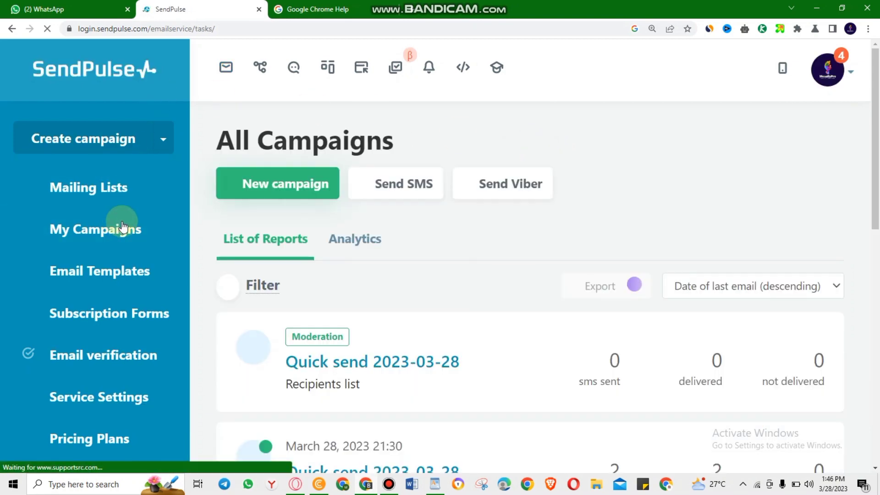
click(403, 185)
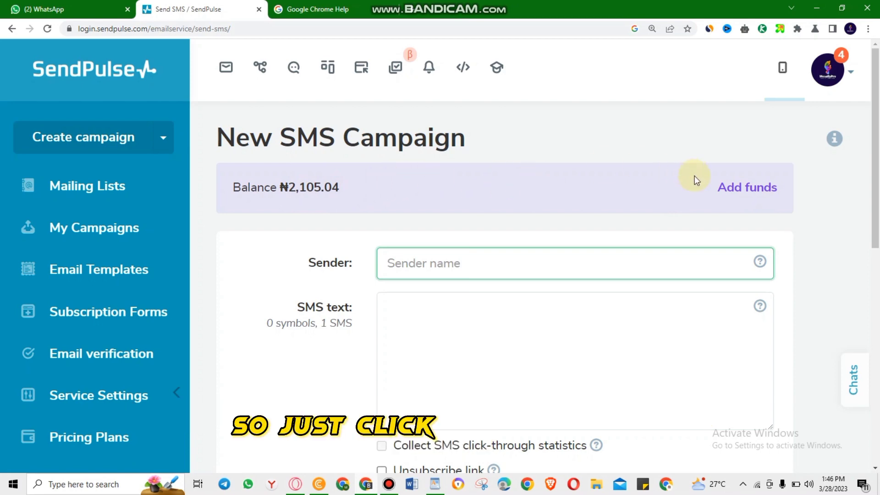
click(730, 190)
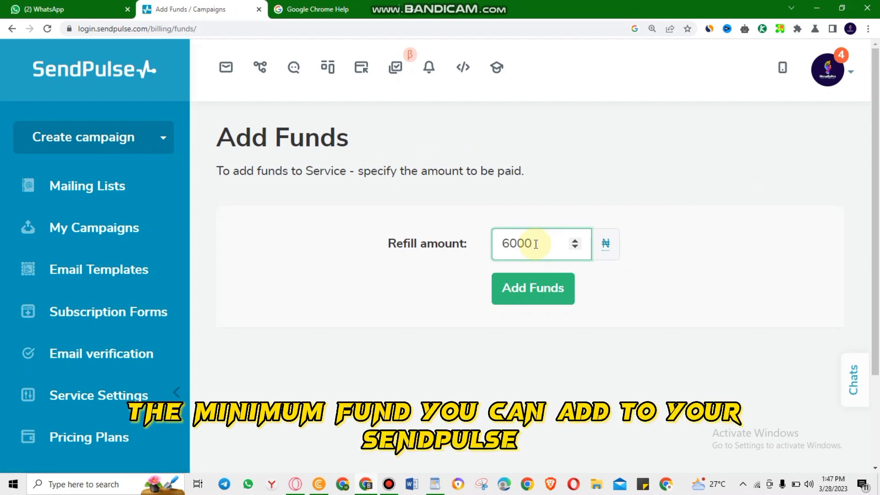
Step: Change the refill amount to 3000, submit it and pay in Naira
key(Home)
key(Delete)
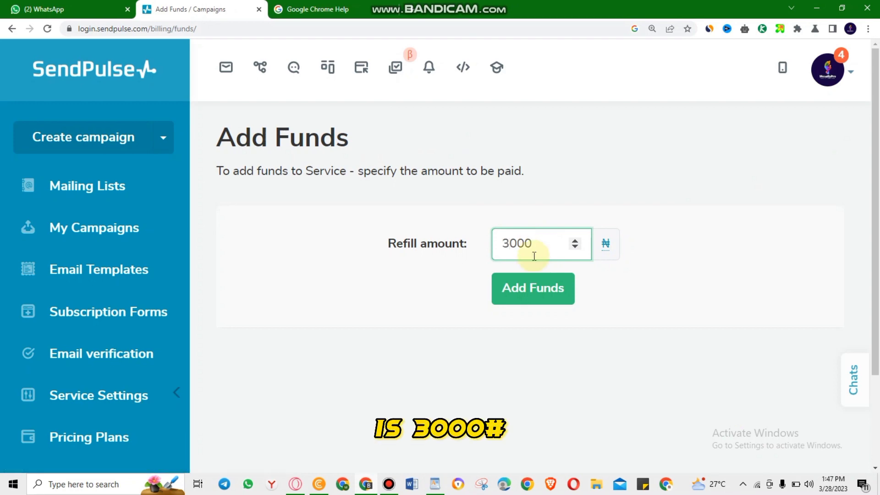
click(524, 288)
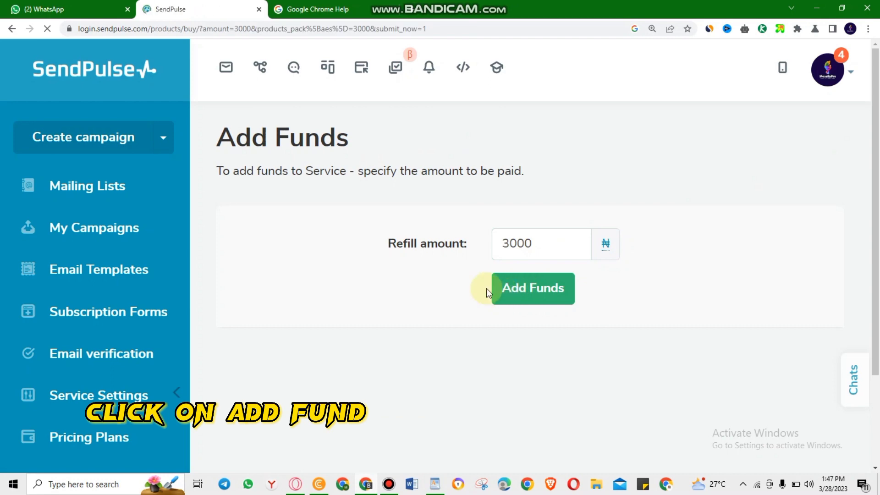
scroll(469, 318, down, 1)
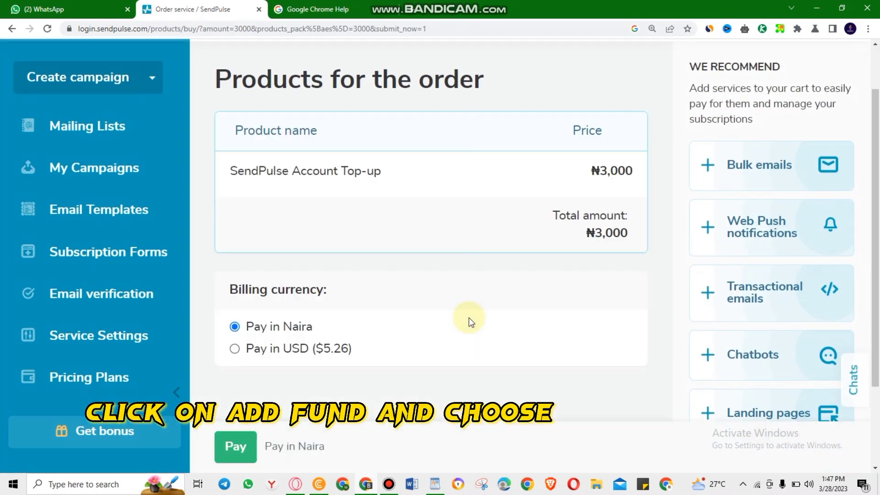
scroll(469, 318, down, 1)
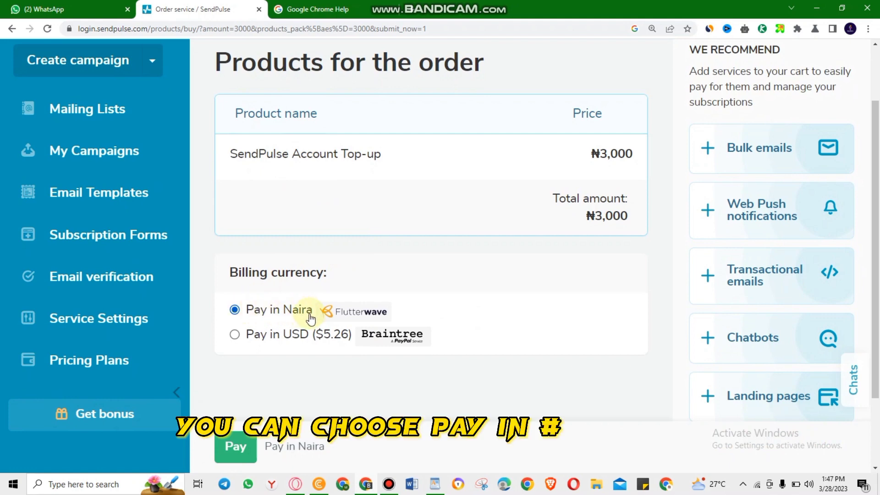
click(235, 445)
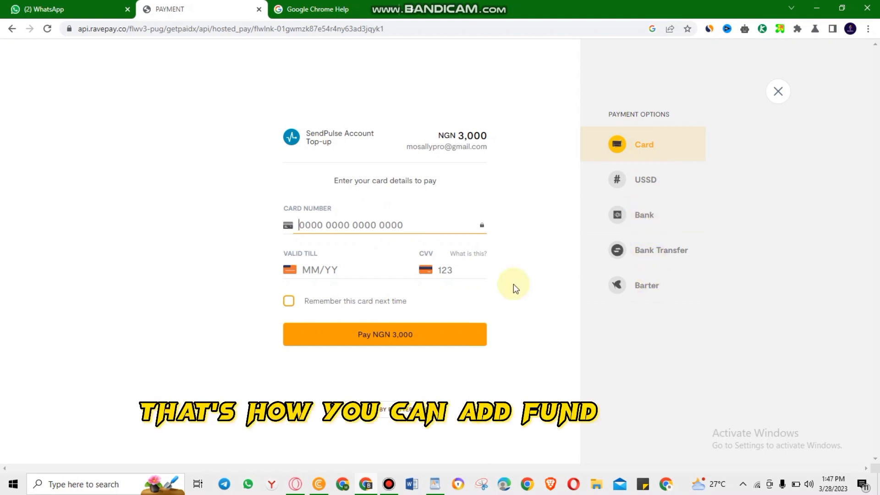
Step: Close the Flutterwave panel and confirm cancelling the NGN 3,000 payment
click(779, 91)
click(494, 85)
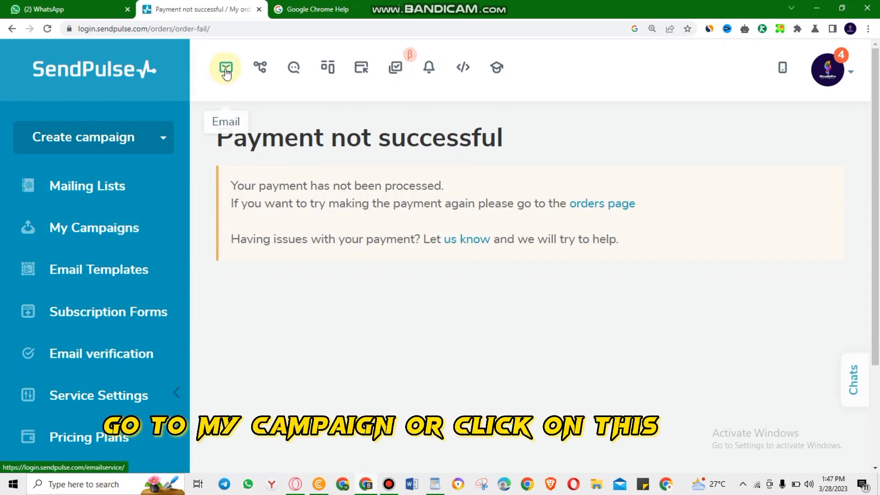
Step: Go back to the dashboard, start a new SMS campaign and select the Sender name field
click(225, 70)
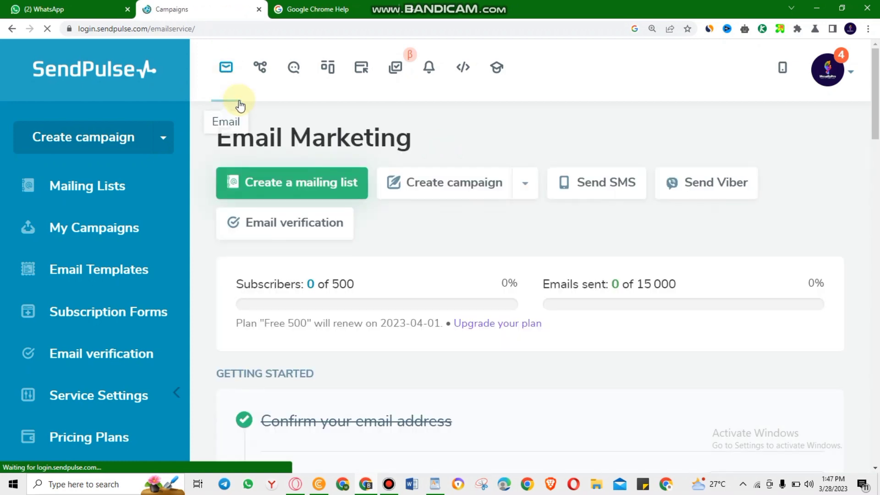
click(589, 185)
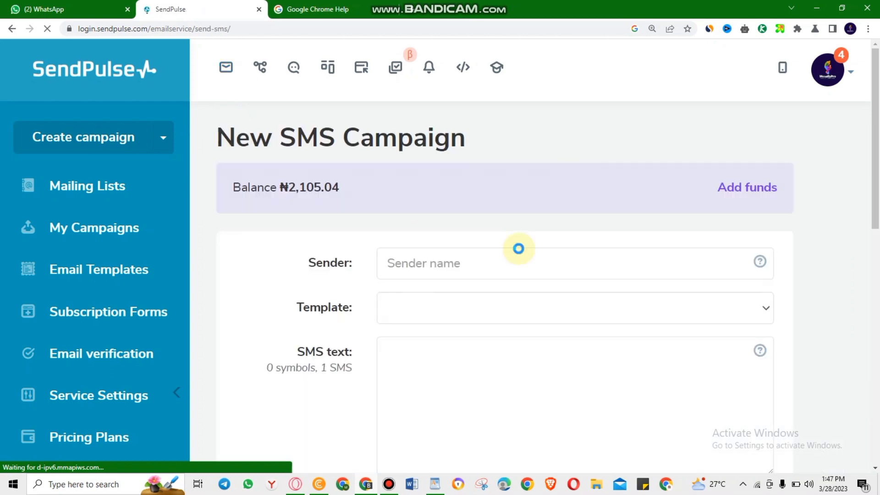
click(488, 258)
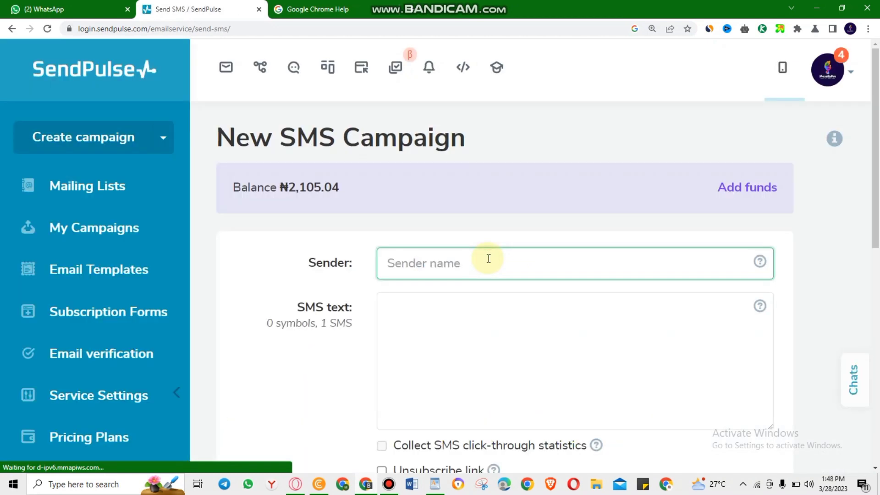
Step: Enter sender name Ramadanteam and paste the Ramadan rice-gift message, with a blank line after the greeting
text(Ramadanteam)
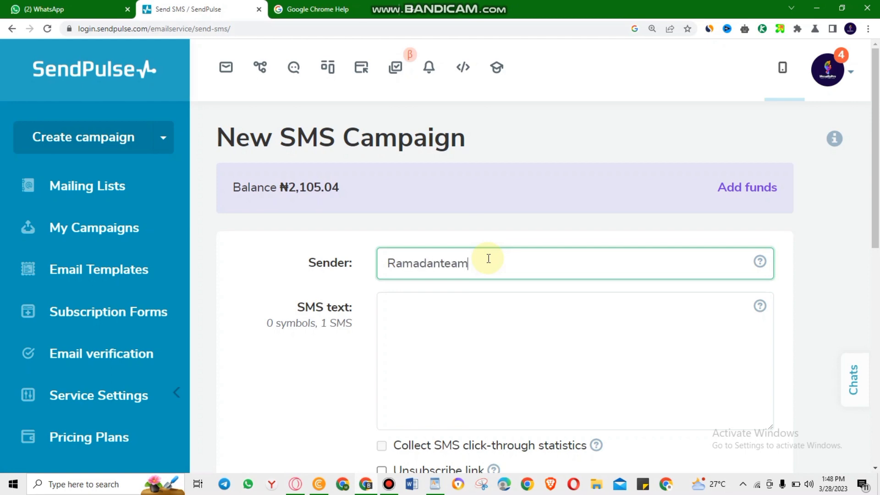
click(444, 303)
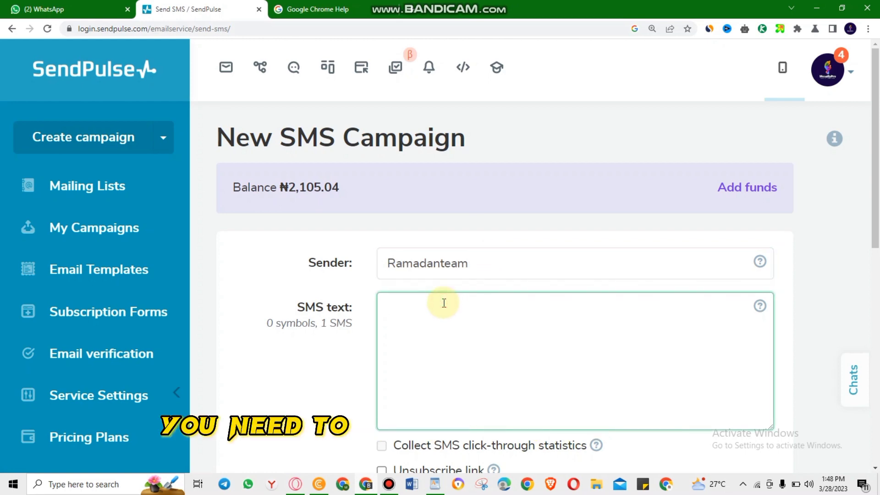
text(Hello mr olaniyi, how is your fasting. Thanks for subscribing to our newsletter and we are going to send you some rice for ramadan gift.  Best Regards Ramadan company.)
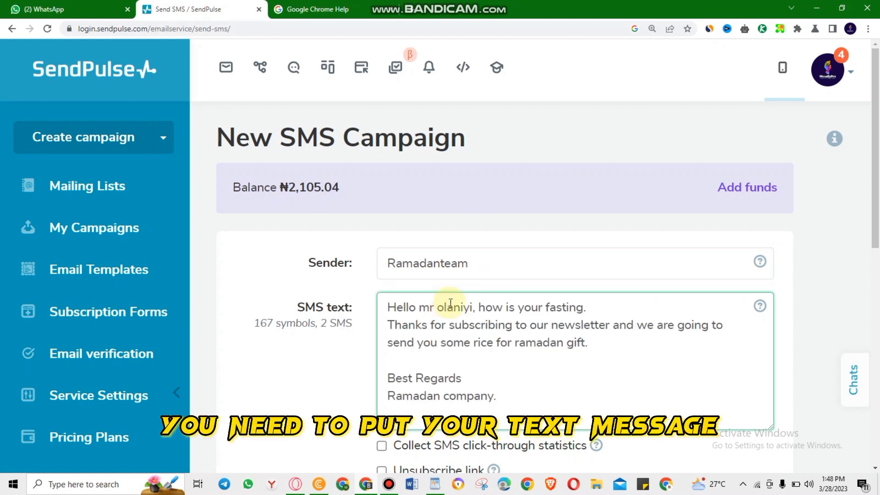
key(Return)
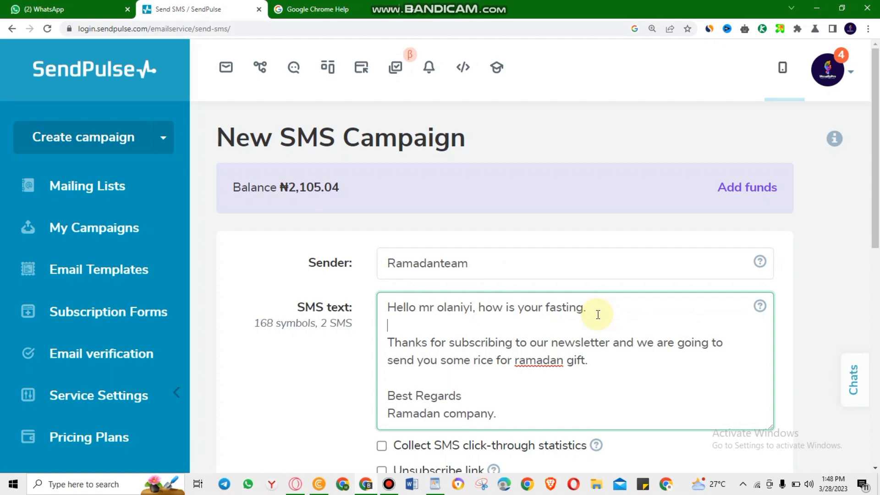
scroll(598, 314, down, 8)
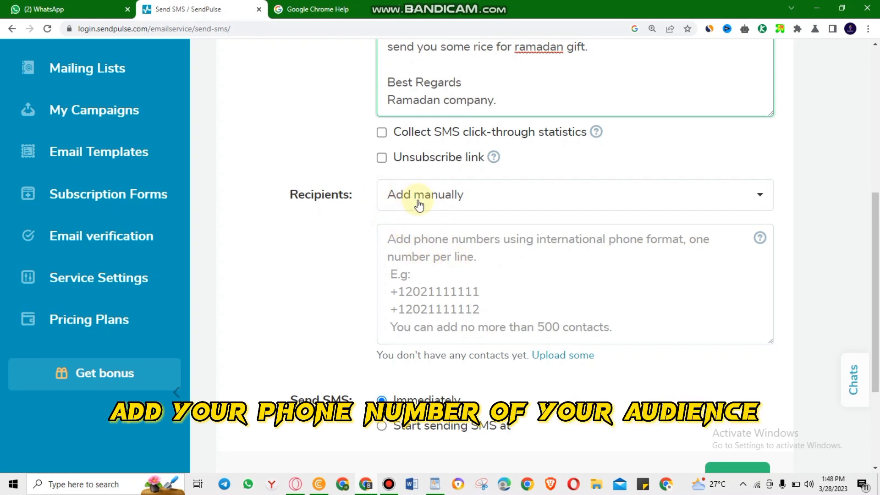
Step: Enter the two recipient phone numbers on separate lines
click(414, 255)
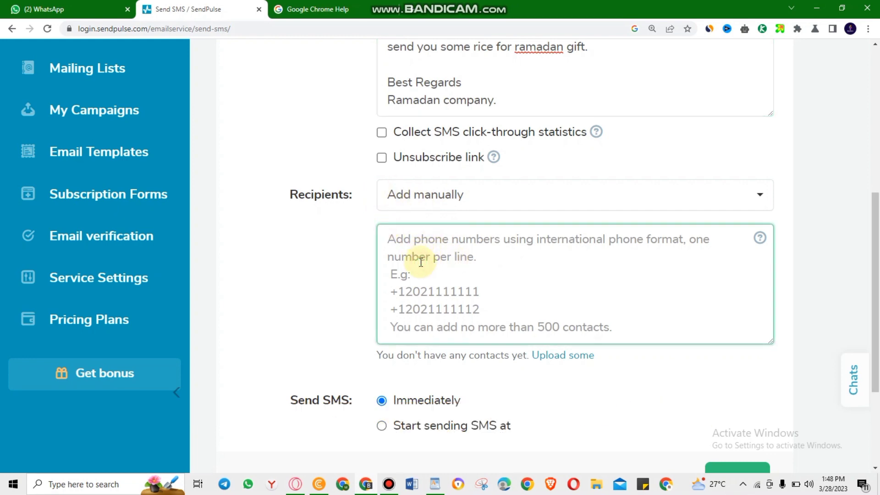
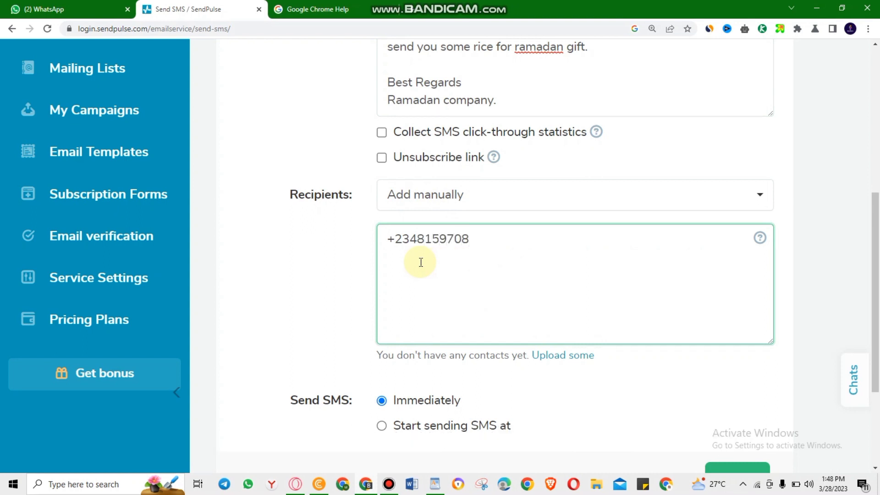
key(Return)
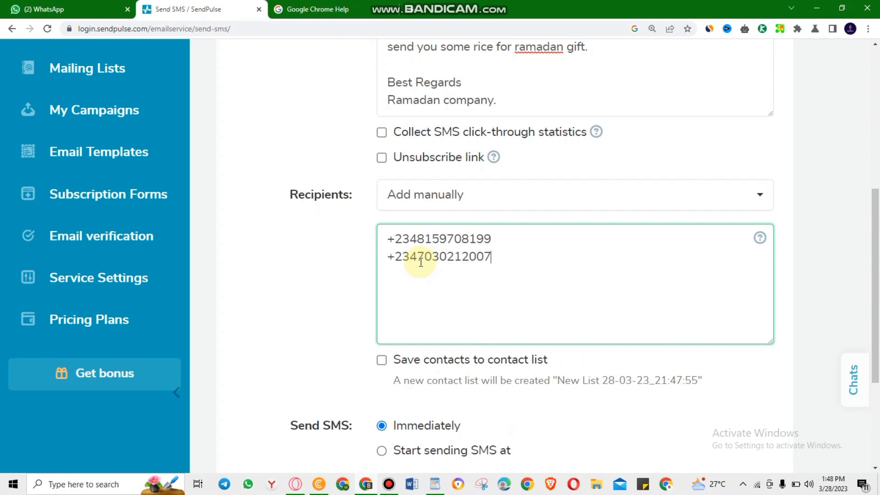
Step: Keep sending set to Immediately and submit the SMS campaign
scroll(425, 338, down, 2)
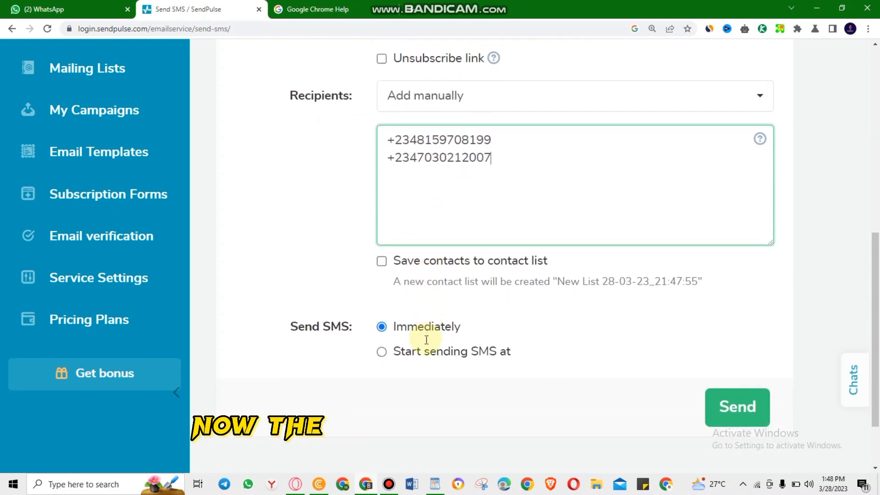
scroll(426, 339, down, 1)
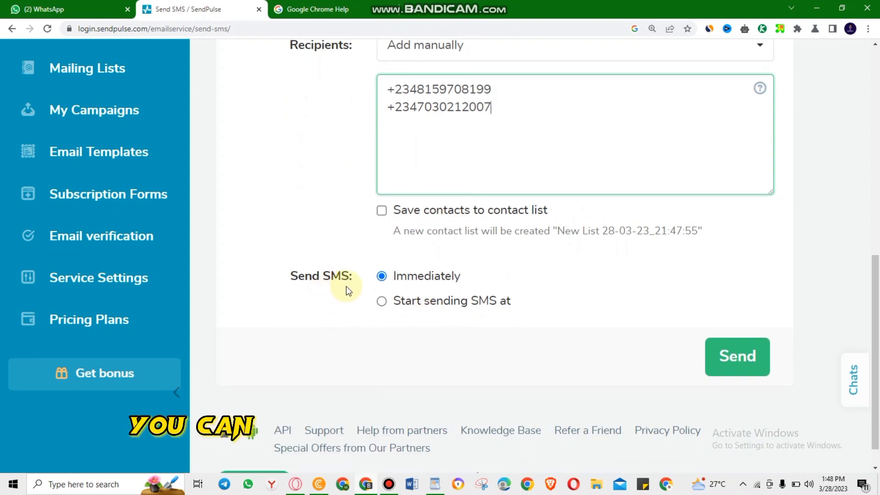
click(381, 303)
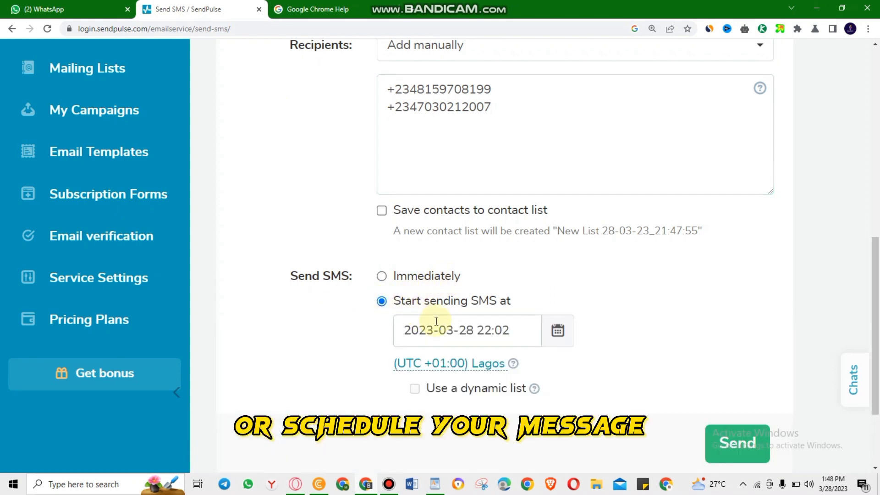
click(382, 277)
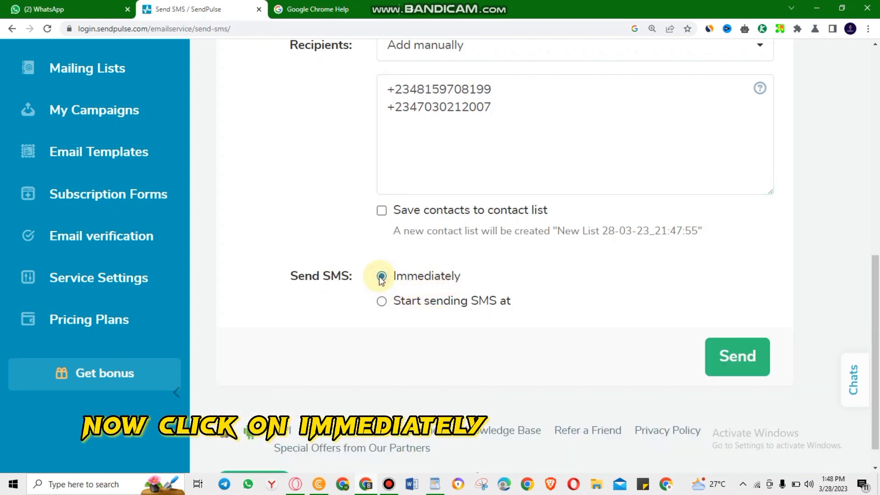
click(718, 367)
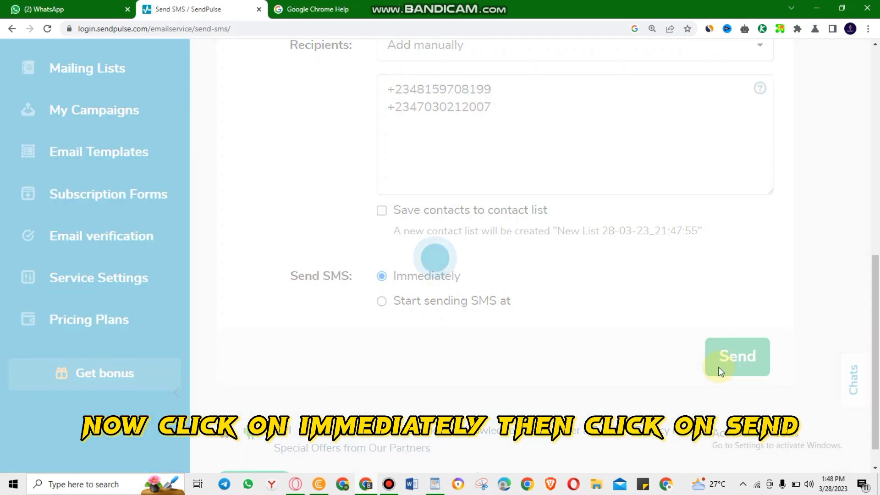
Step: Review the 4 SMS to Nigeria costing ₦322.98 and confirm sending
scroll(526, 337, down, 3)
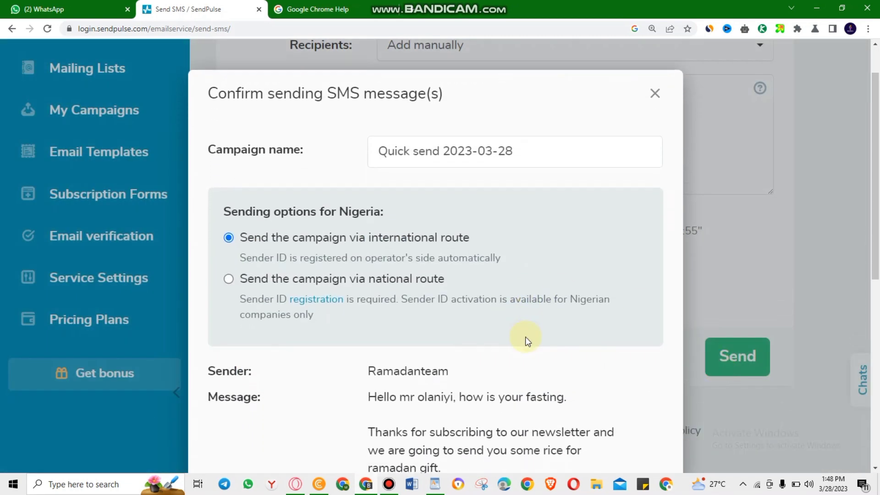
scroll(526, 339, down, 6)
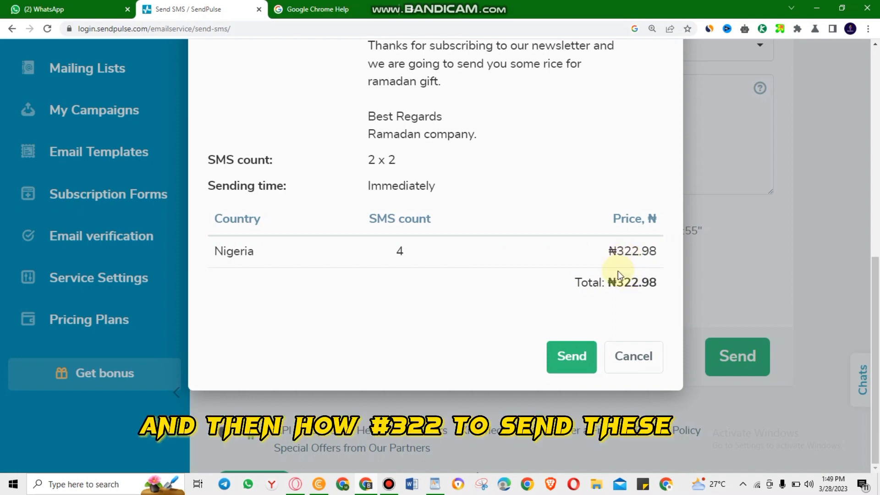
click(569, 363)
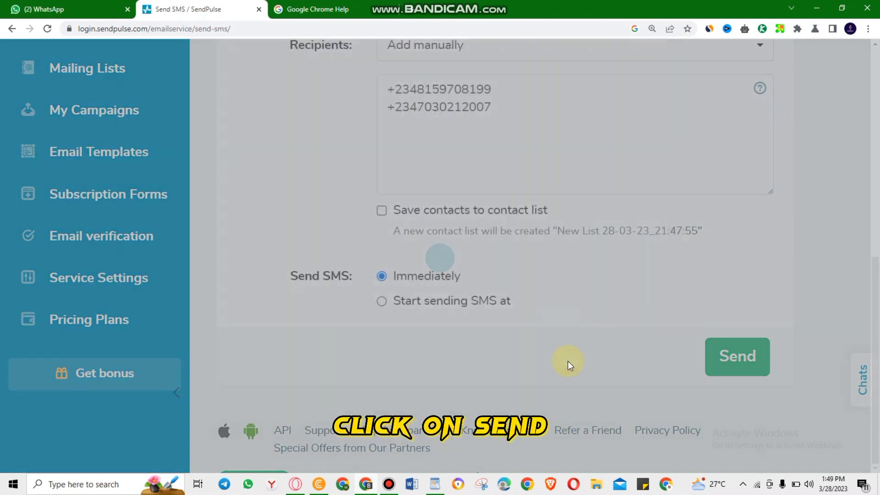